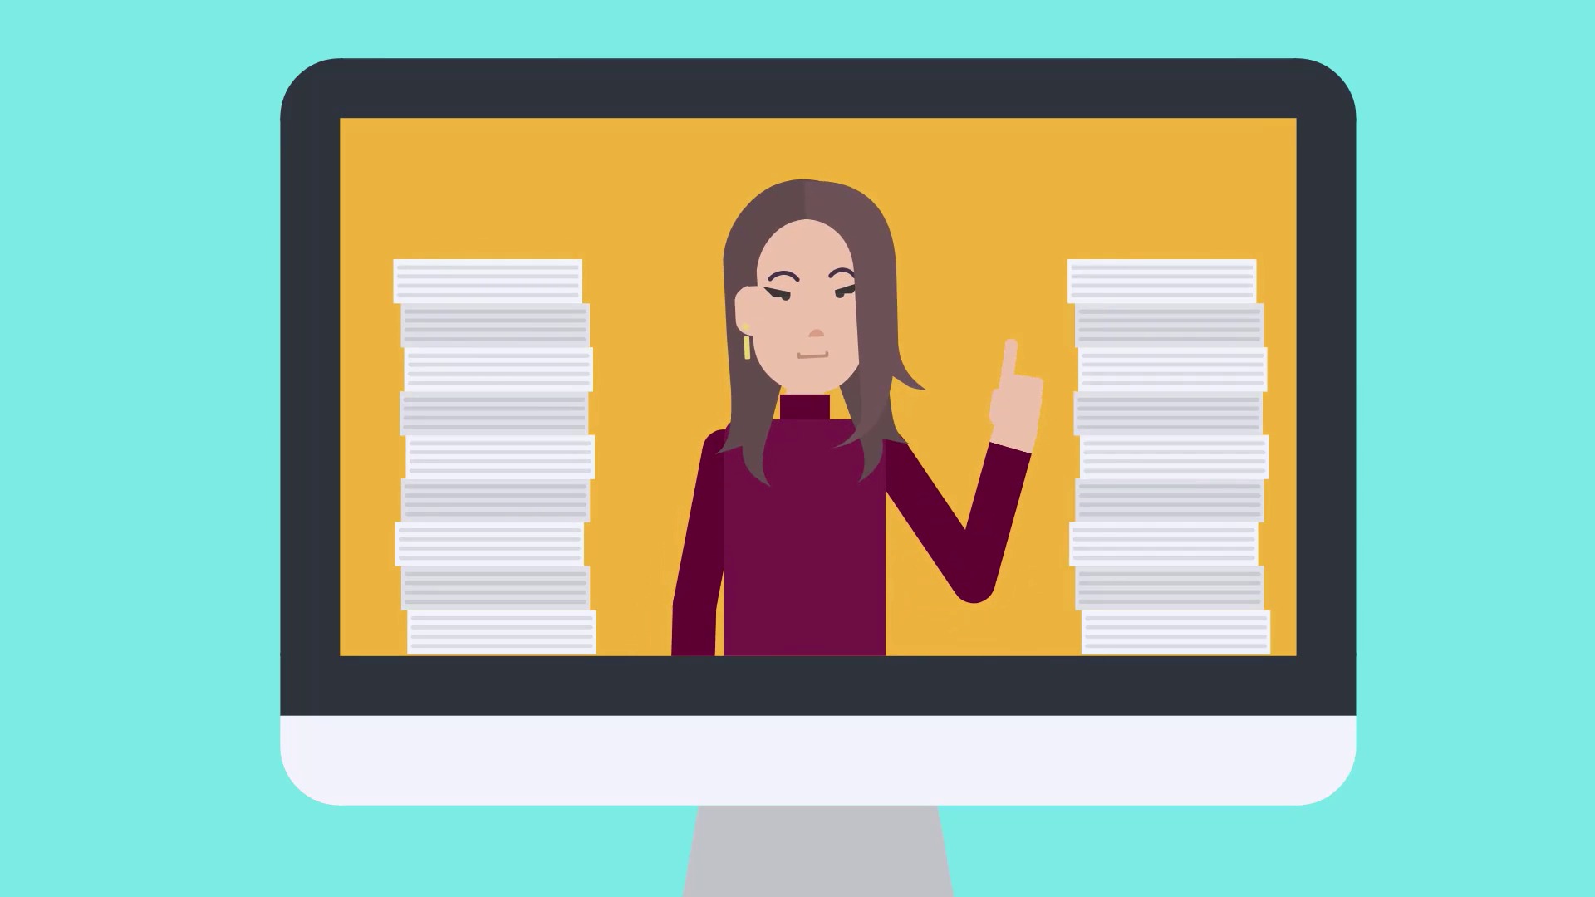
{"action": "type", "text": "p"}
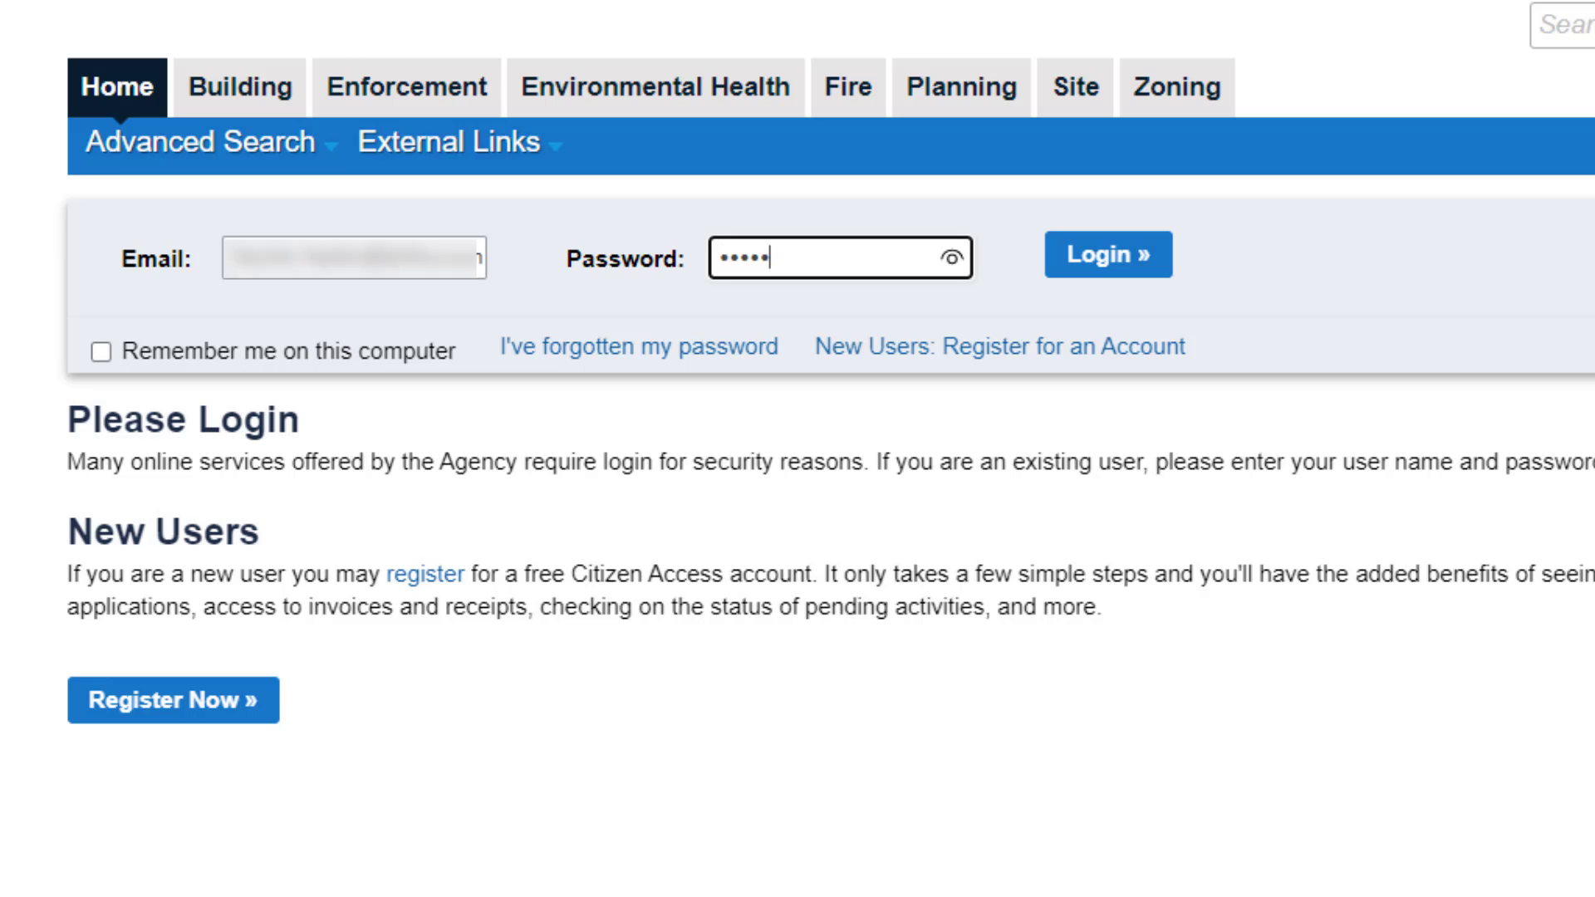
{"action": "key", "text": "Return"}
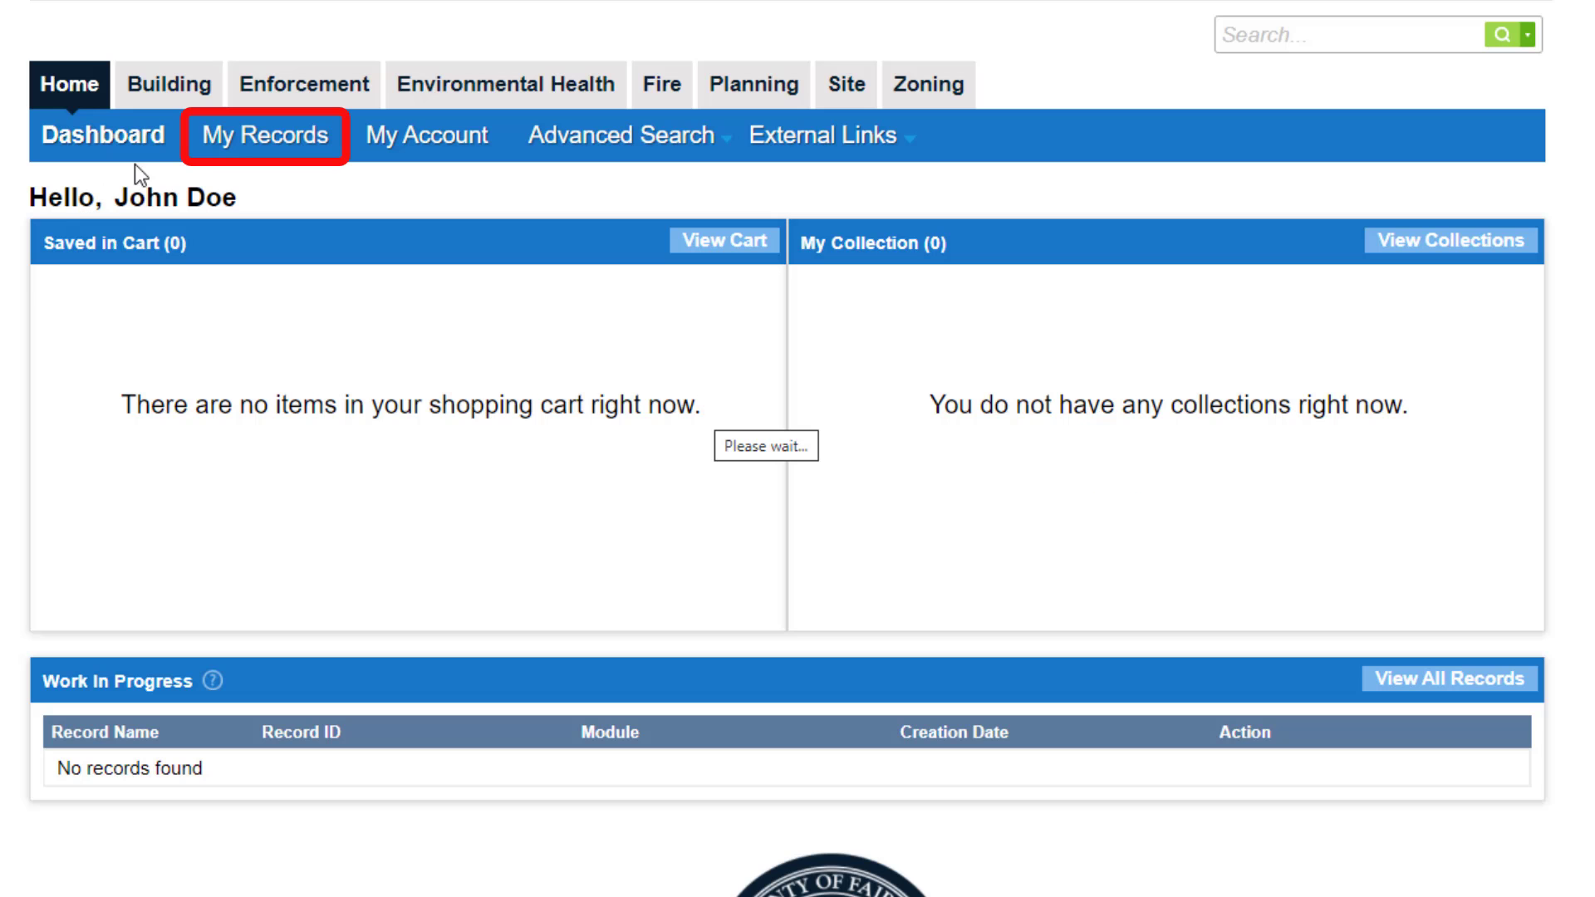
{"action": "left_click", "coordinate": [294, 147]}
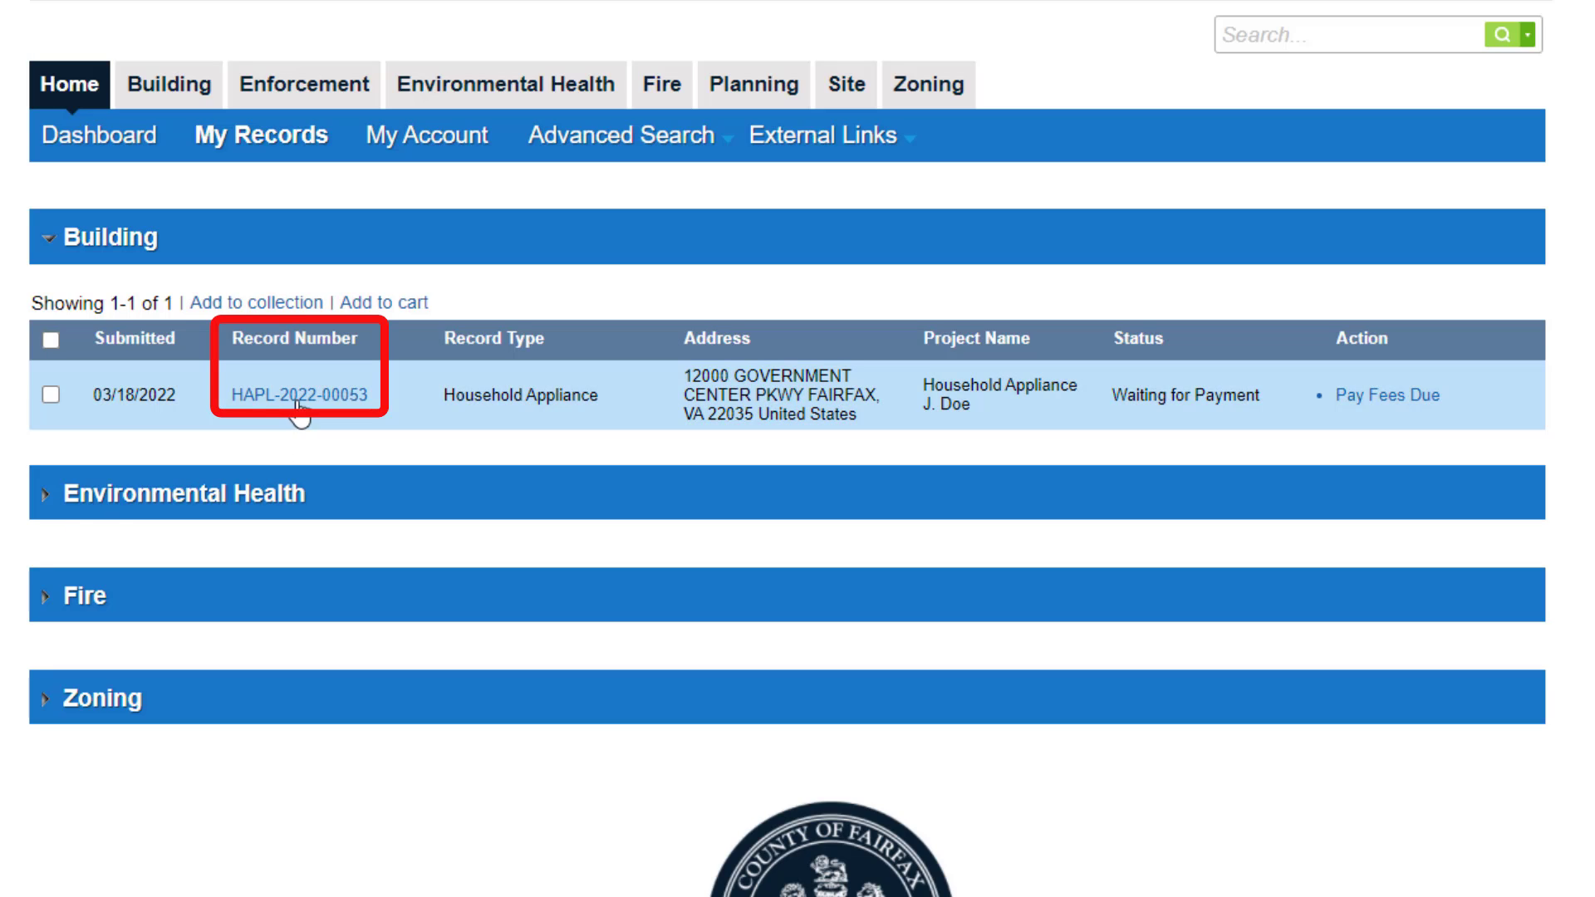
{"action": "left_click", "coordinate": [300, 397]}
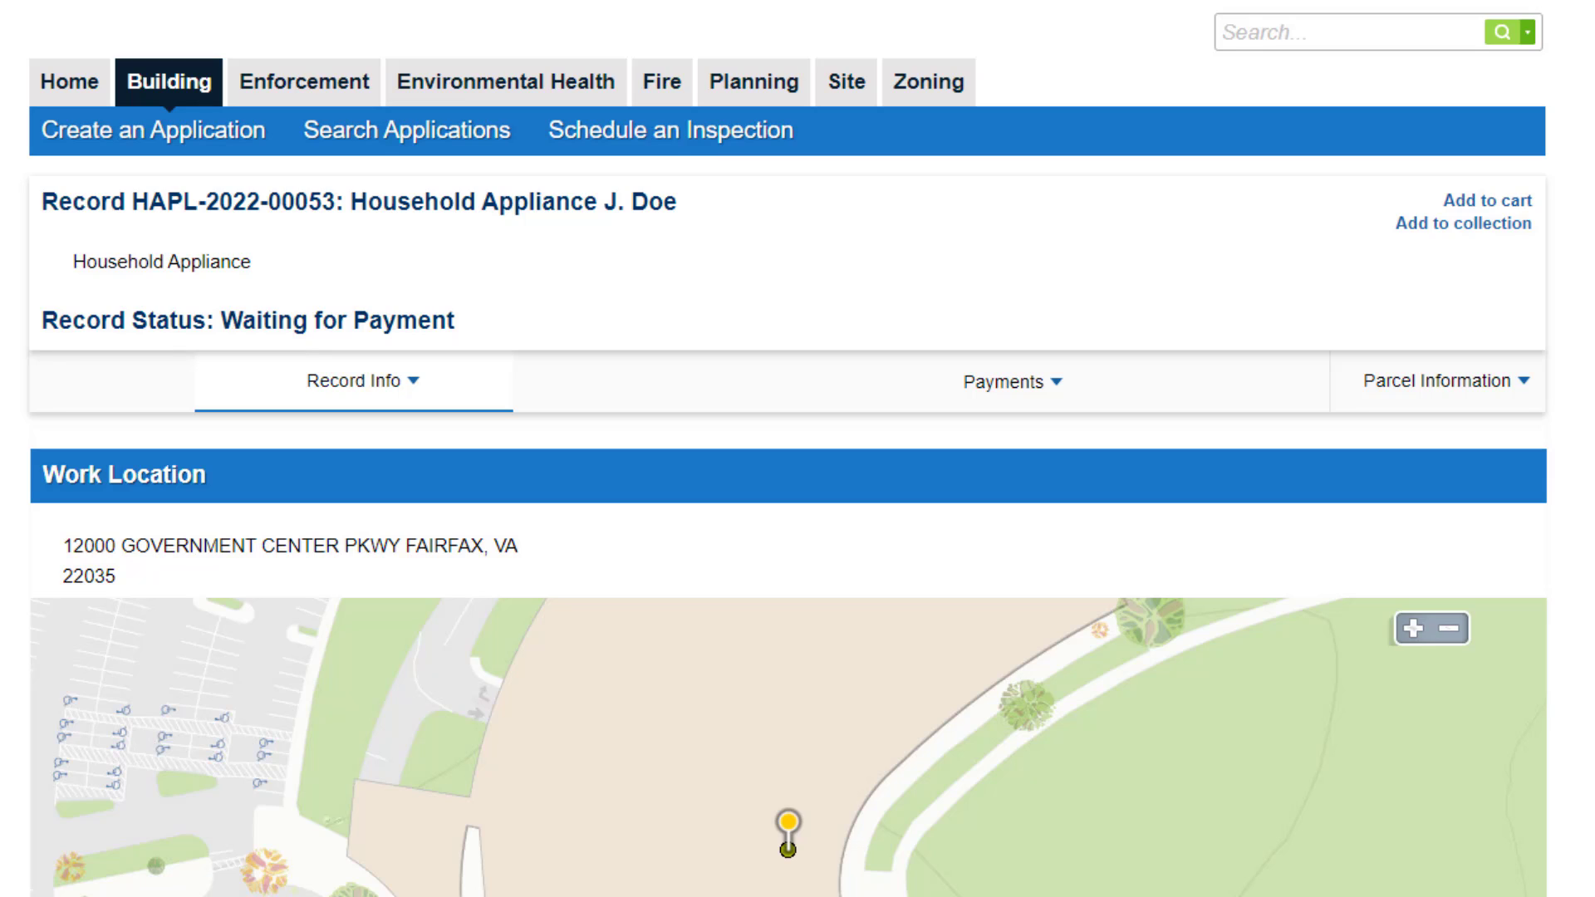
{"action": "left_click", "coordinate": [1238, 33]}
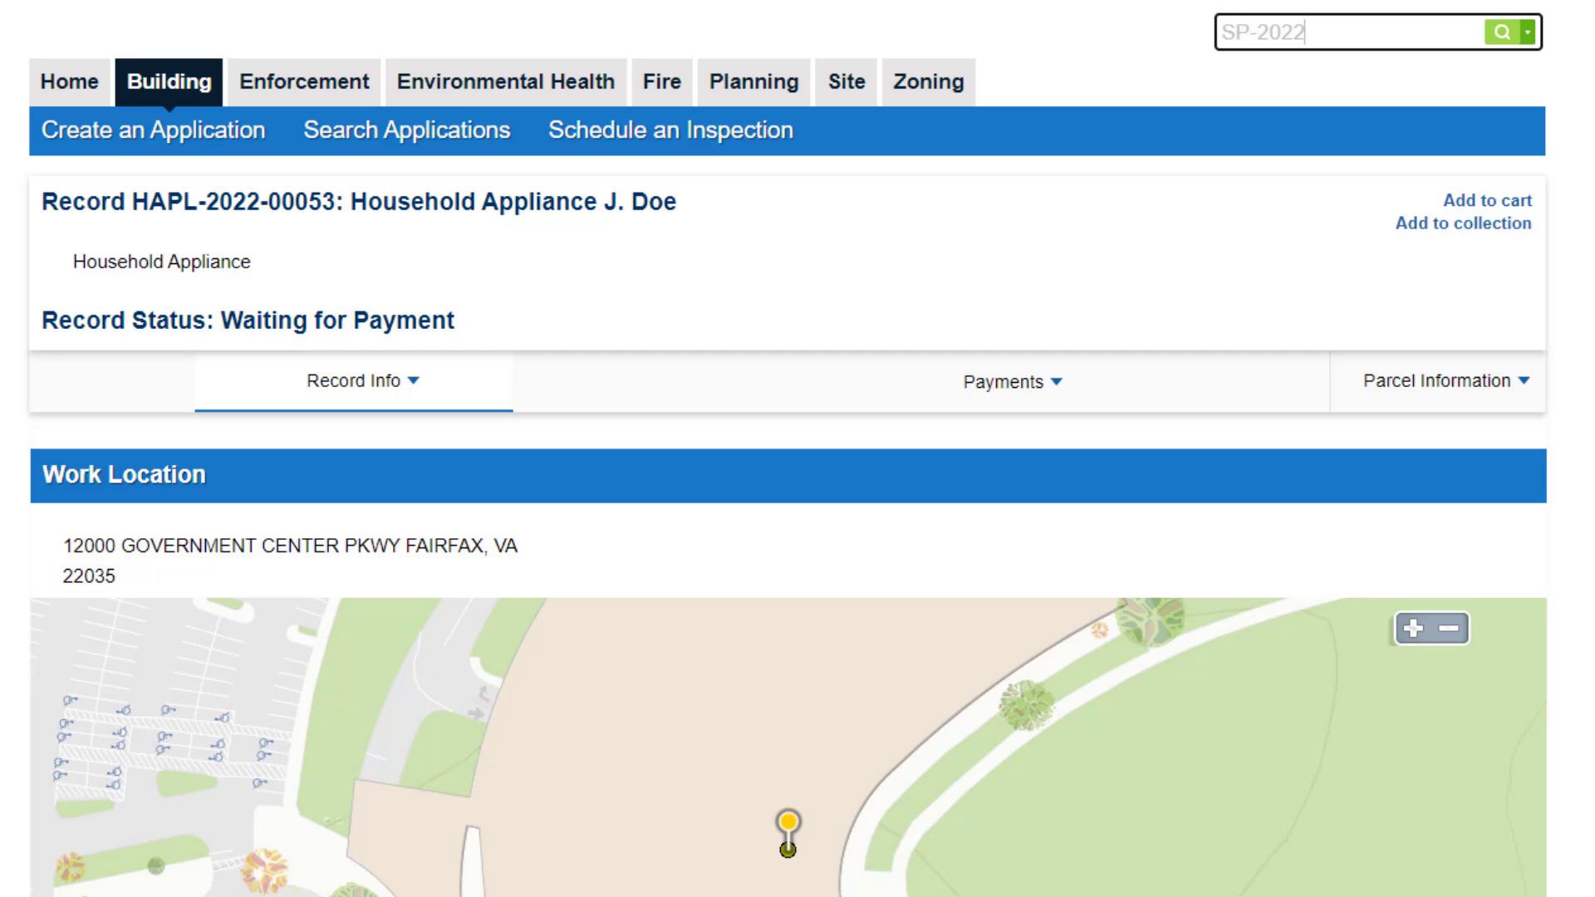
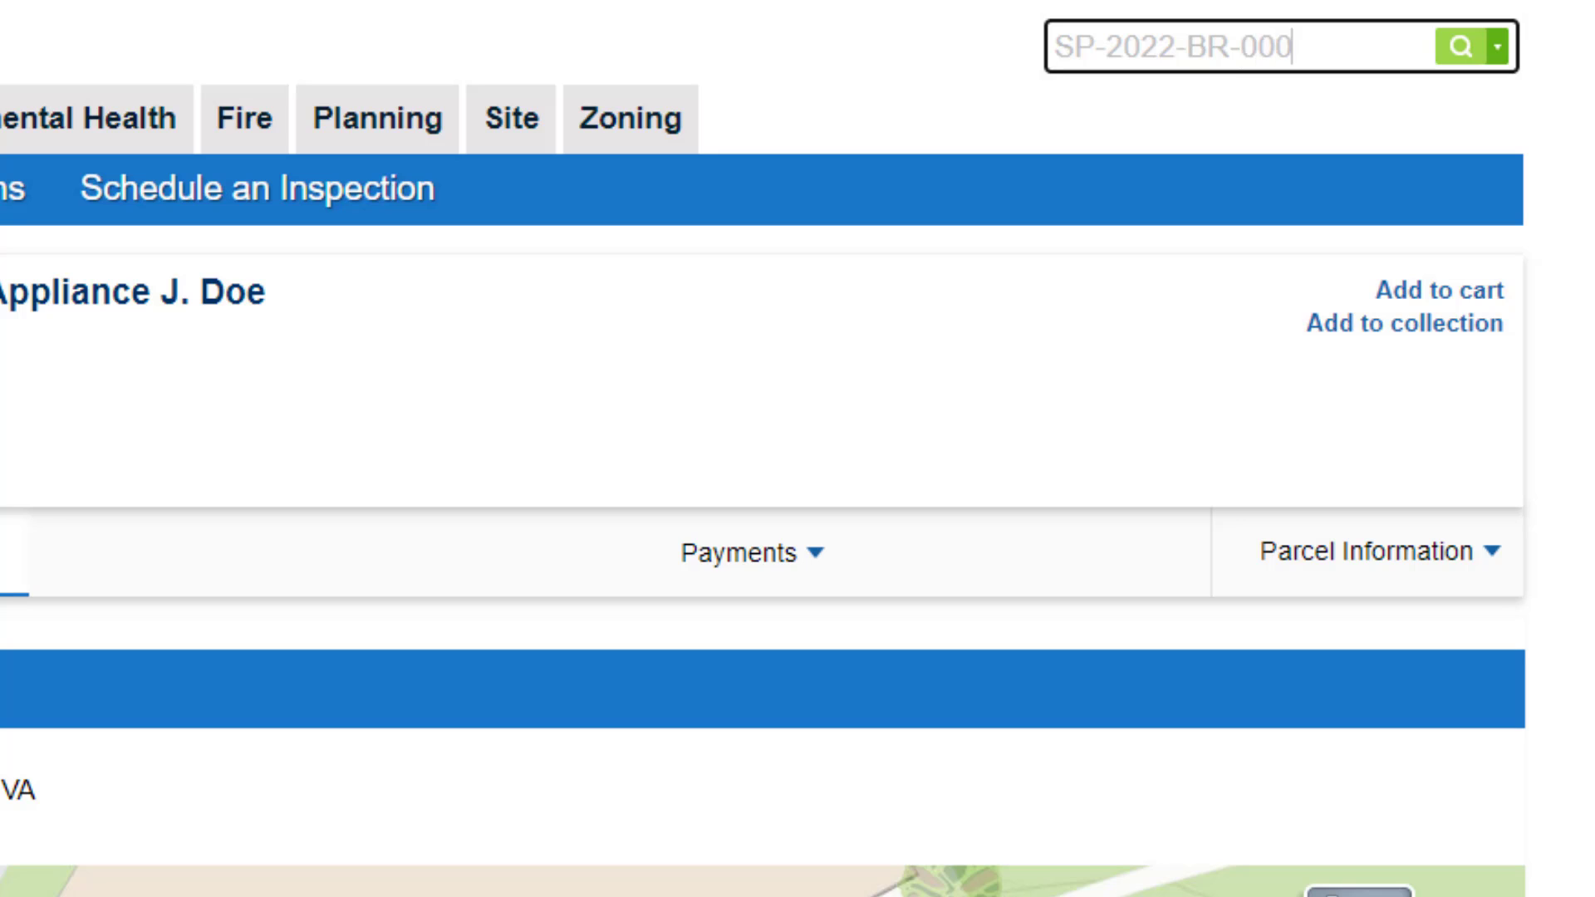
{"action": "key", "text": "Return"}
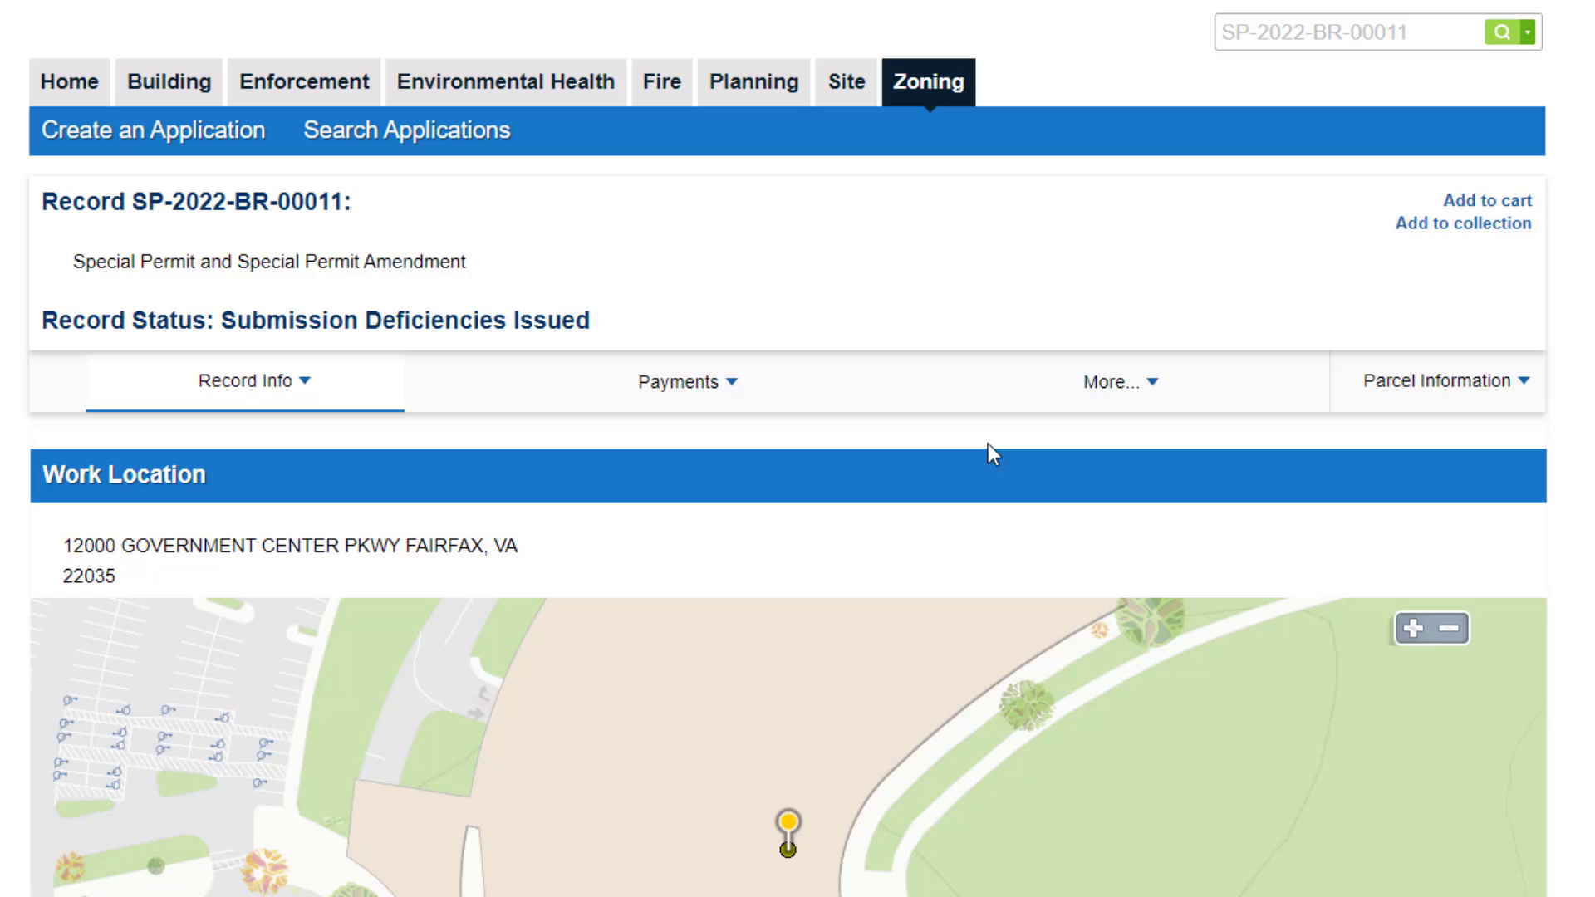
{"action": "left_click", "coordinate": [308, 397]}
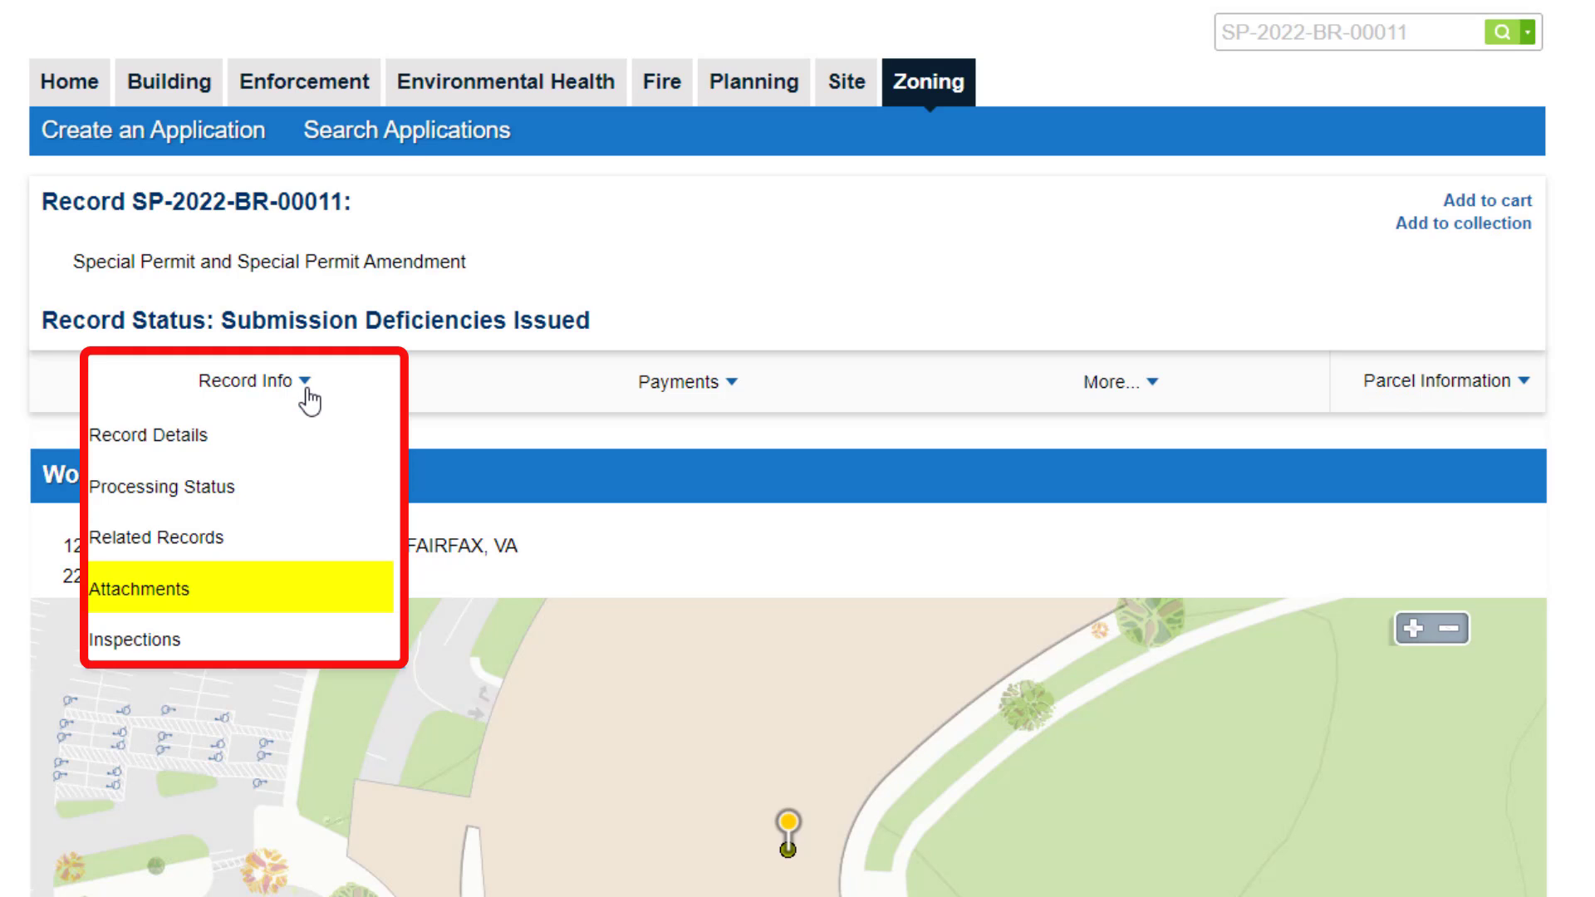
{"action": "left_click", "coordinate": [268, 603]}
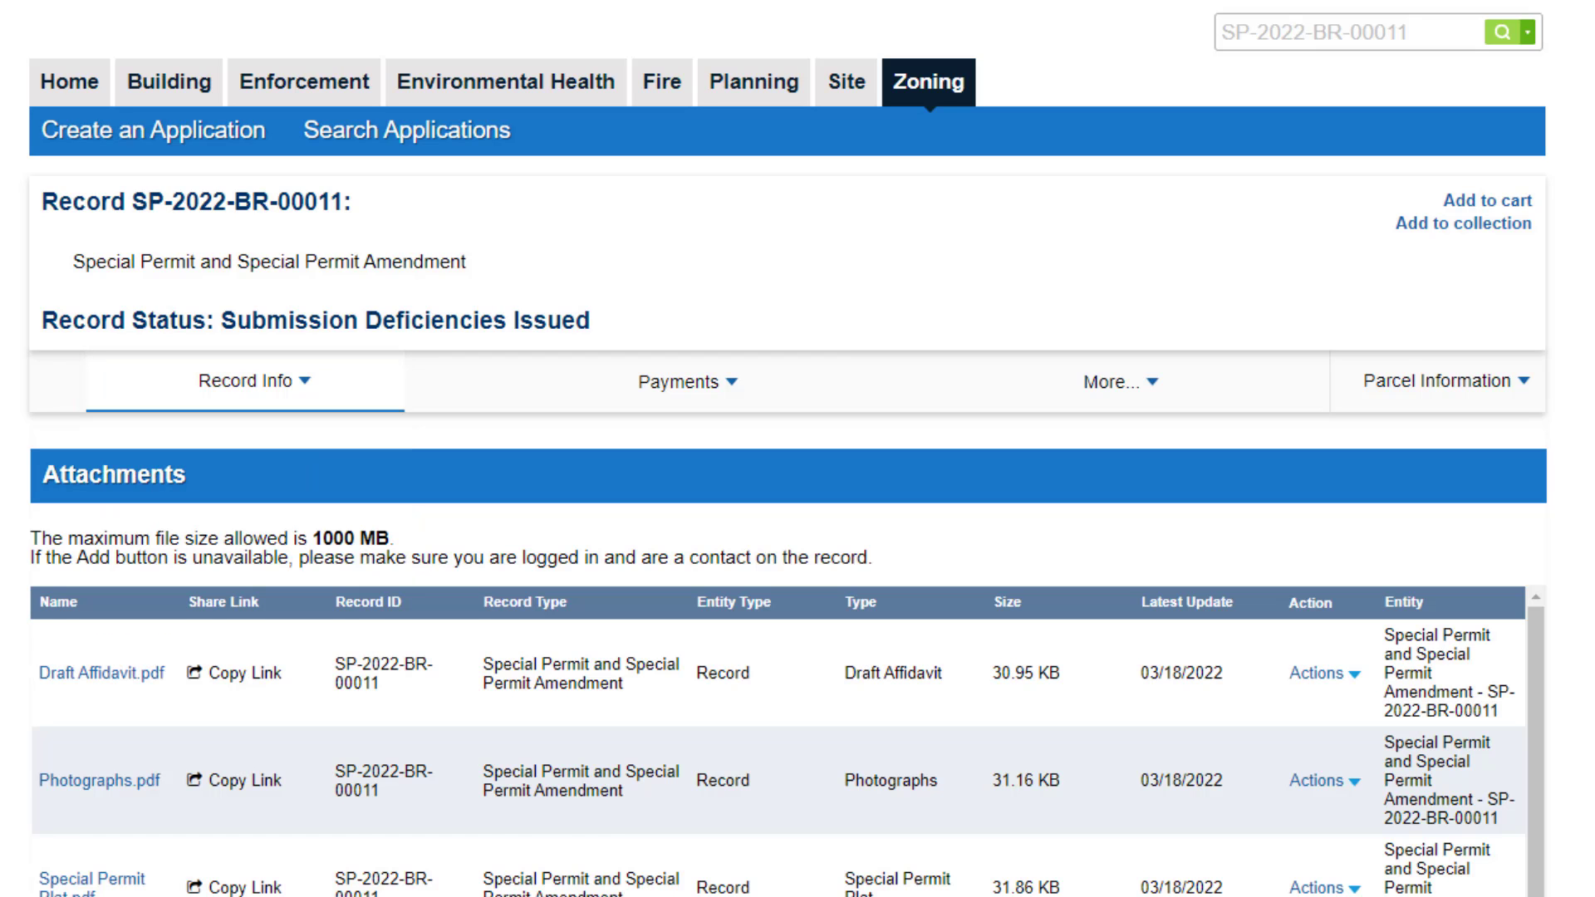
{"action": "scroll", "coordinate": [797, 498], "scroll_direction": "down", "scroll_amount": 3}
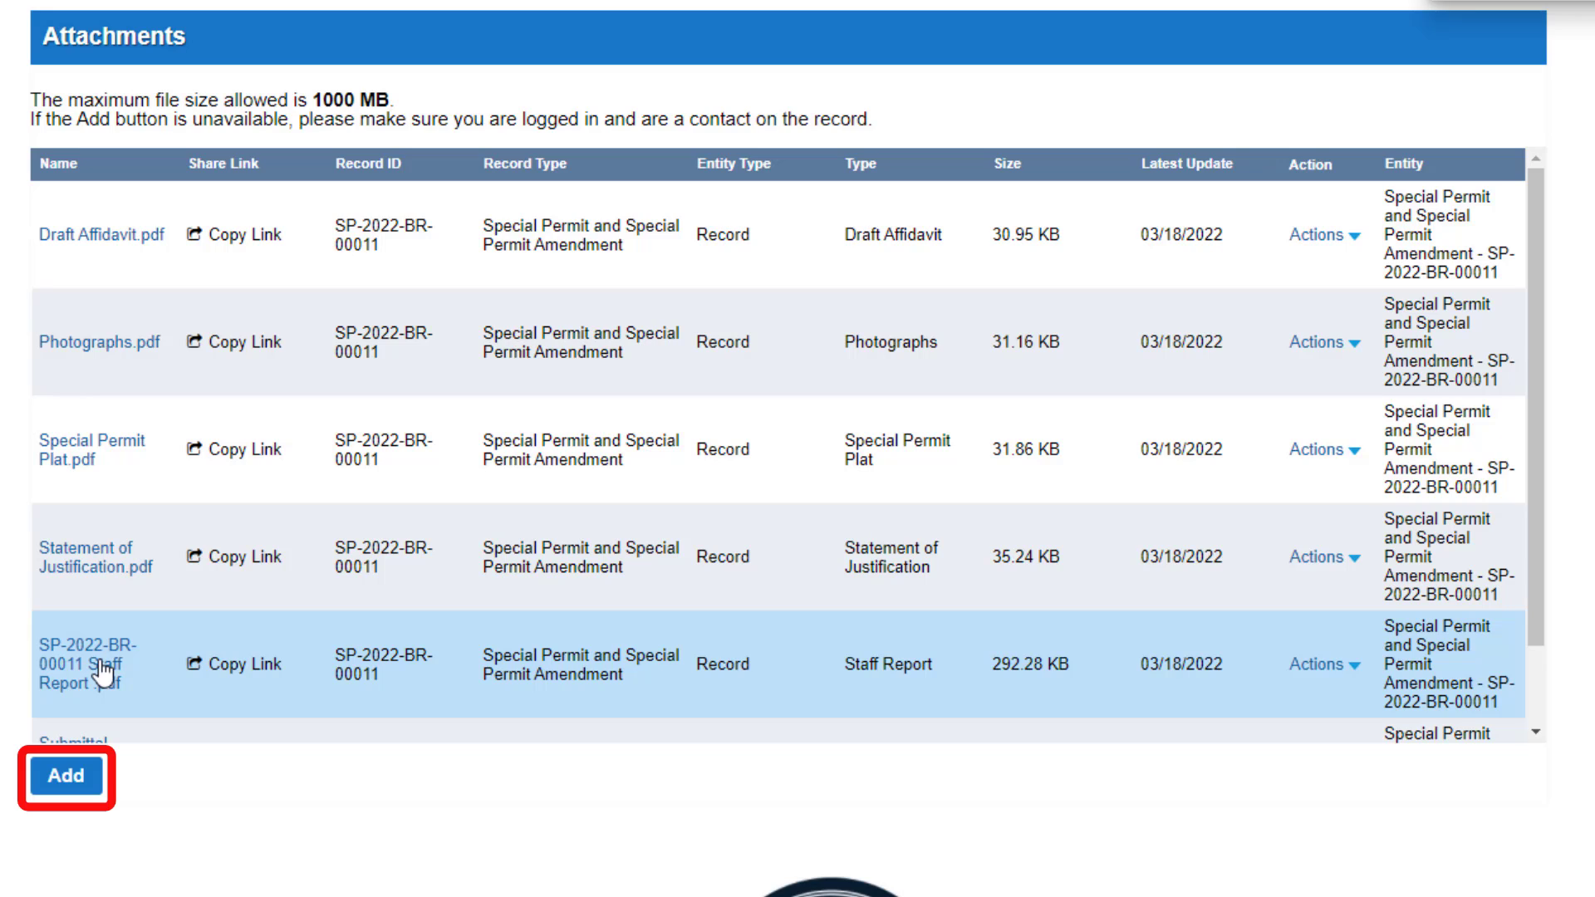
- Open the File Upload dialog from the Add button under the Attachments table
{"action": "left_click", "coordinate": [70, 790]}
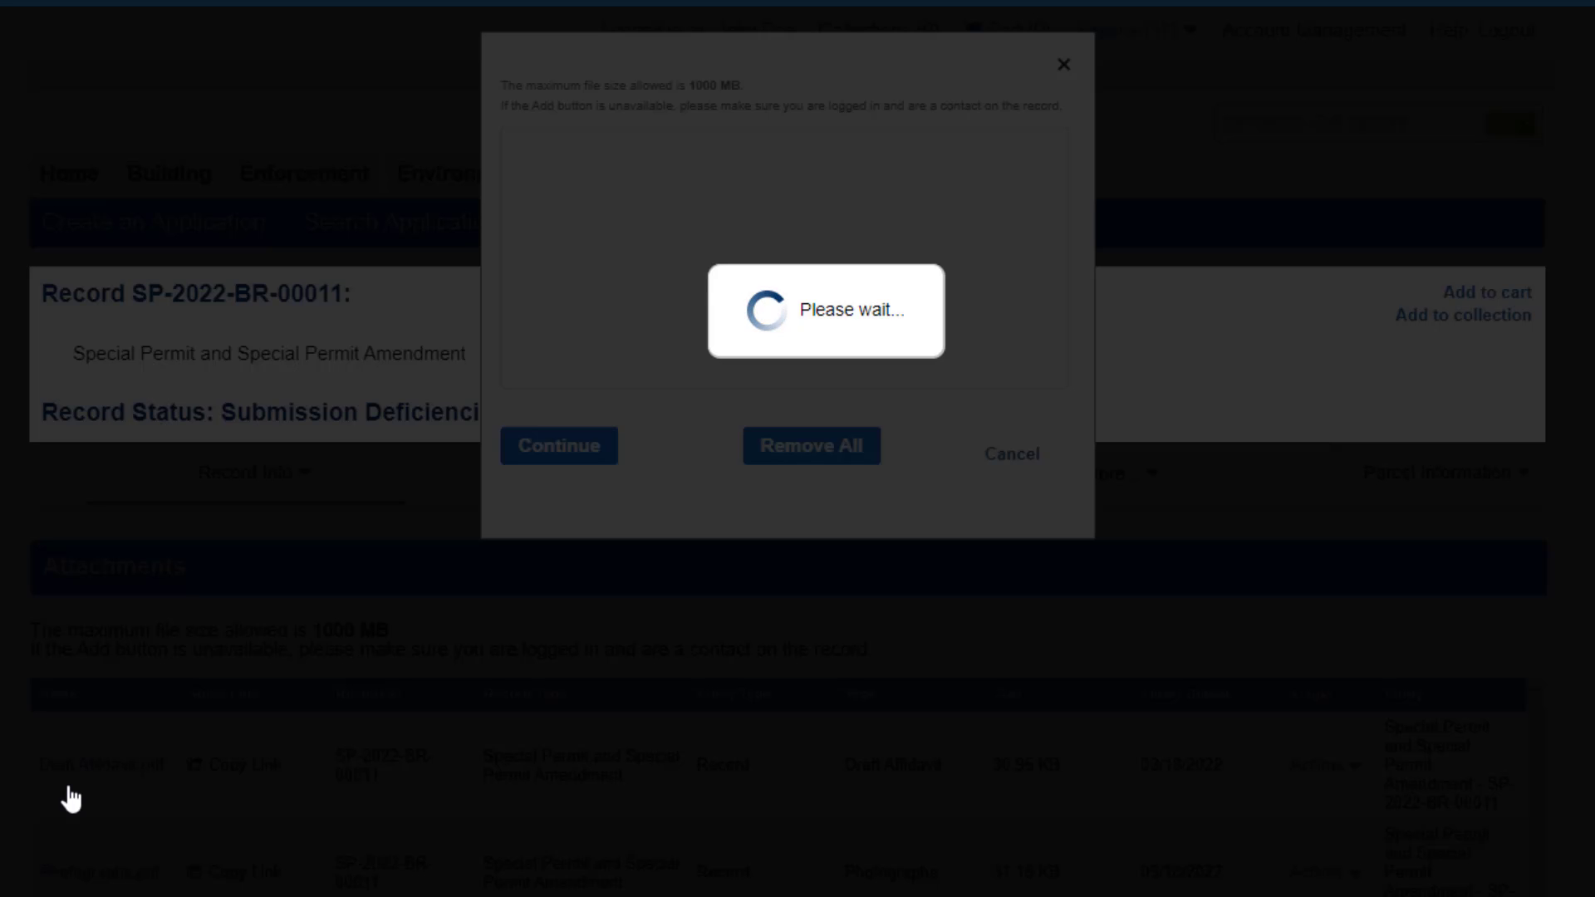